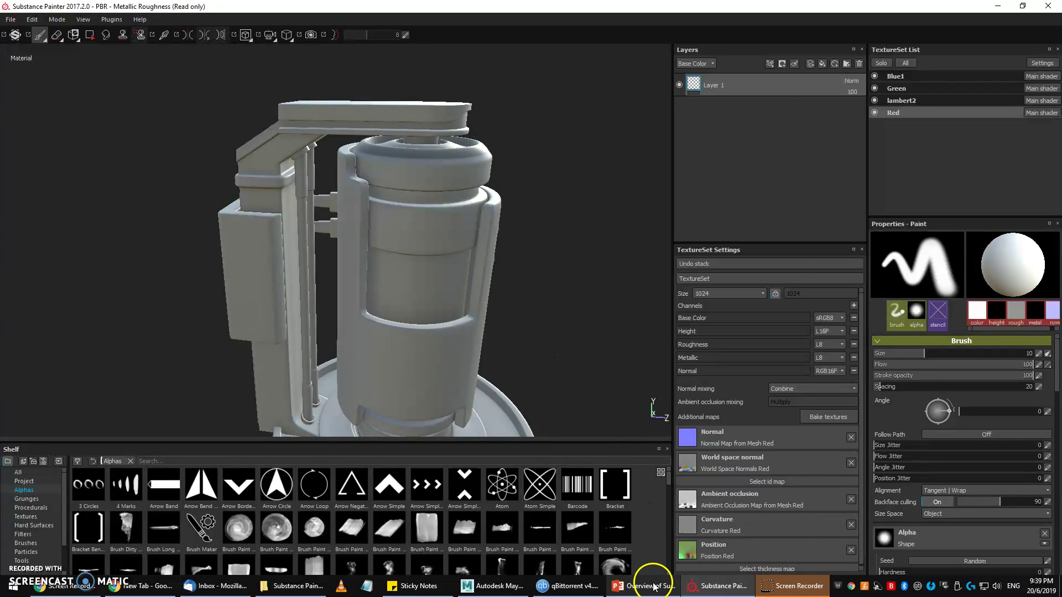
Step: Review the exporting and Texture Engineering slides, select the title, then return to Substance Painter
left_click(653, 587)
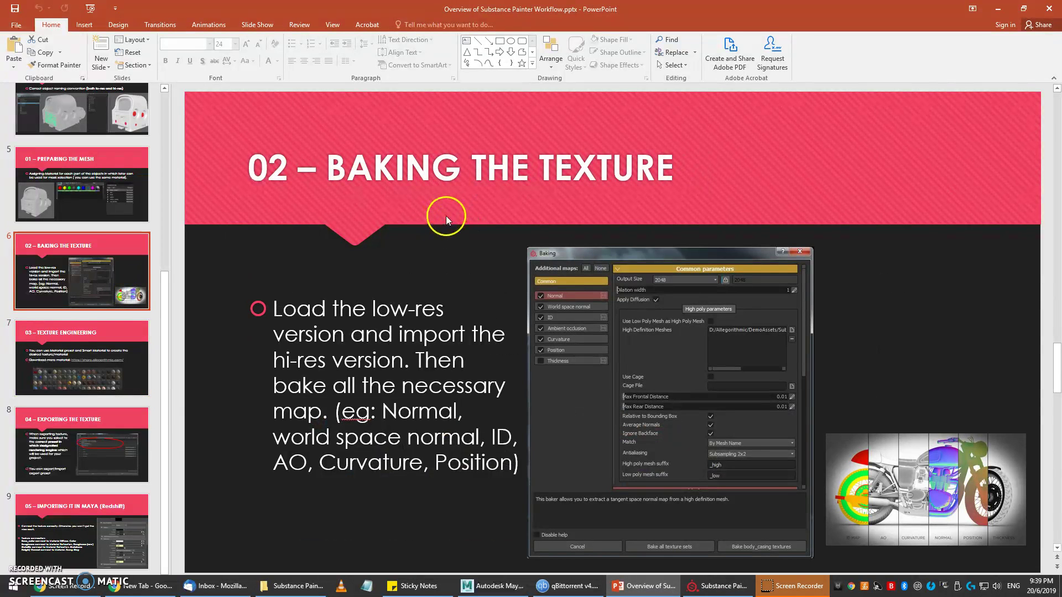
left_click(129, 436)
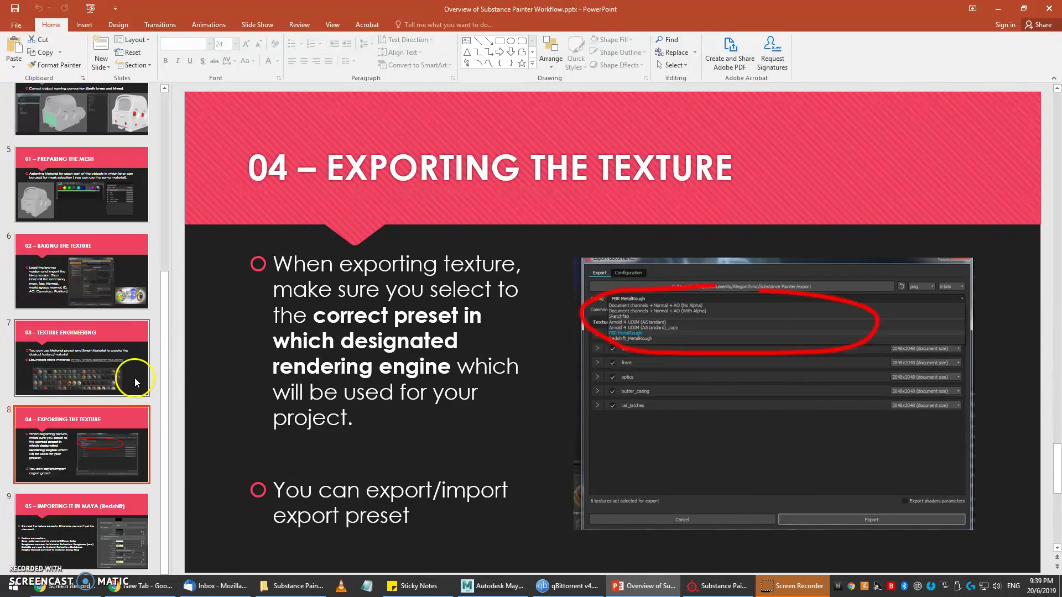
left_click(134, 381)
triple_click(392, 162)
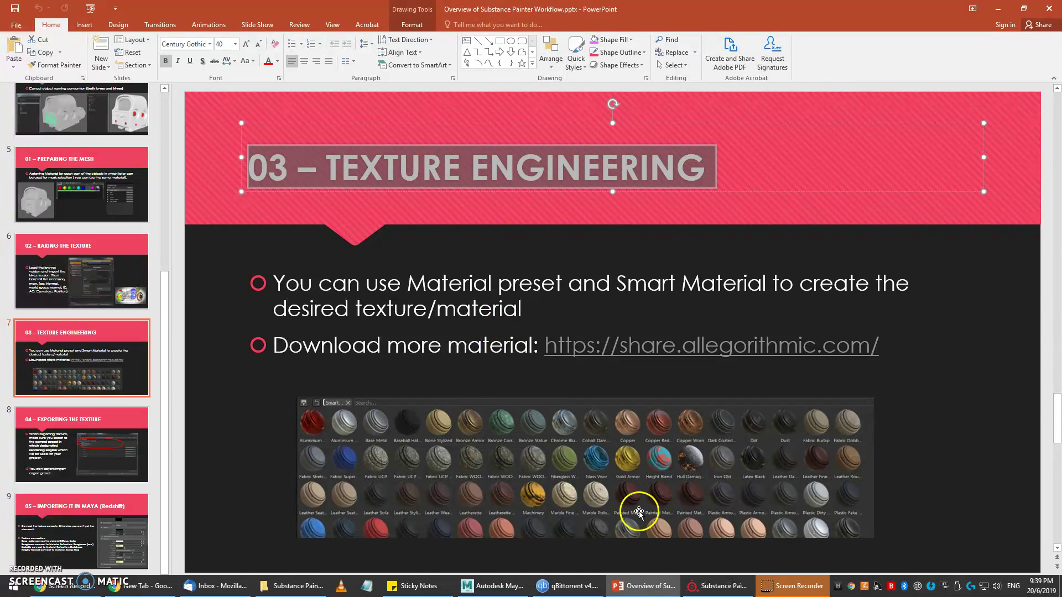
left_click(706, 584)
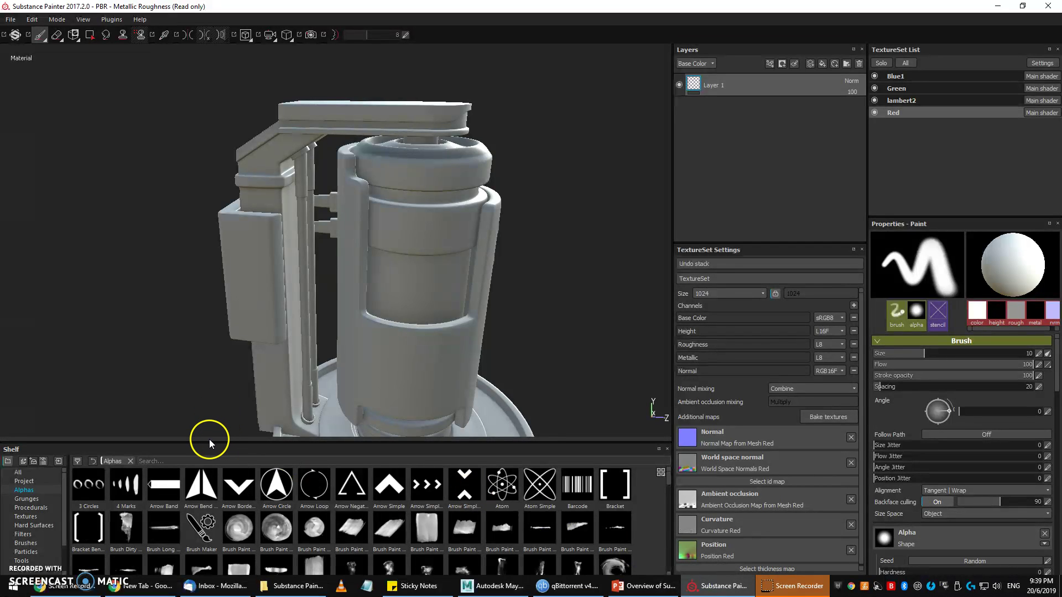
Step: Raise the viewport/shelf divider and show the Smart materials category in the shelf
left_click_drag(203, 441, 217, 392)
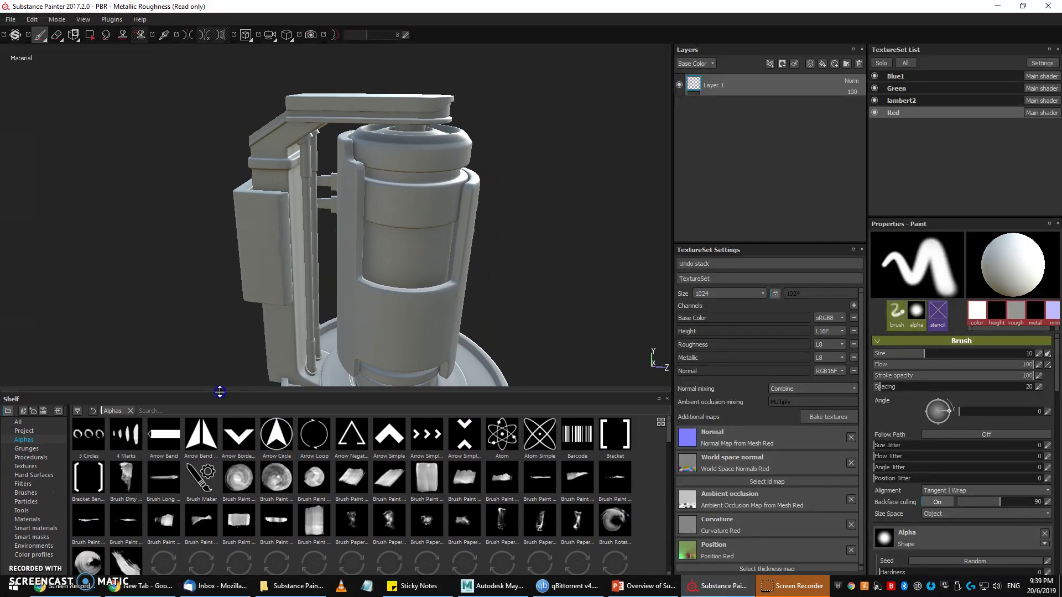
left_click(30, 527)
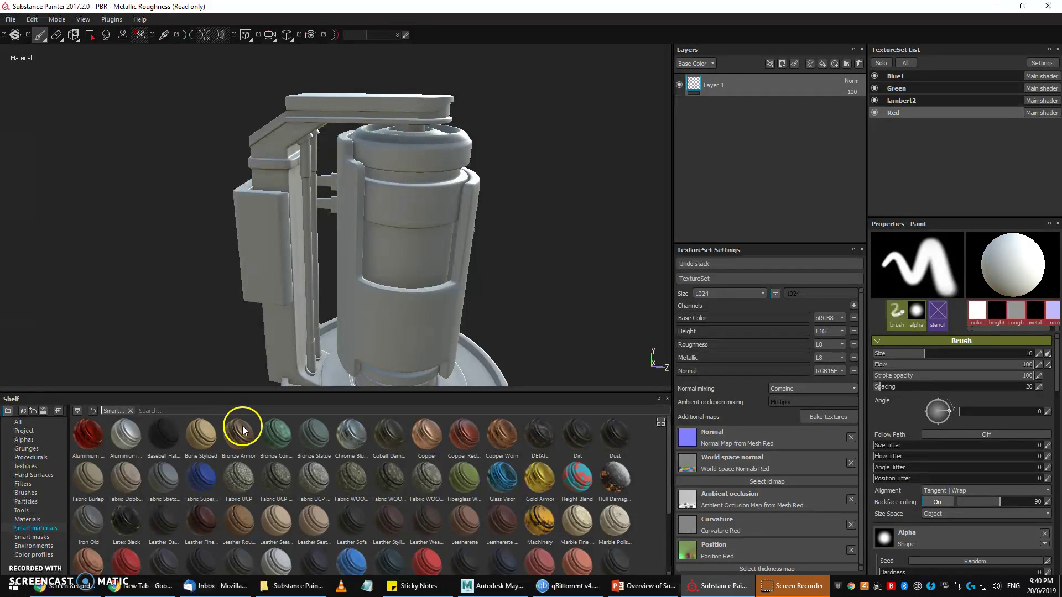
Step: Drag the Bronze Armor smart material from the shelf into the layer stack
left_click_drag(238, 432, 735, 163)
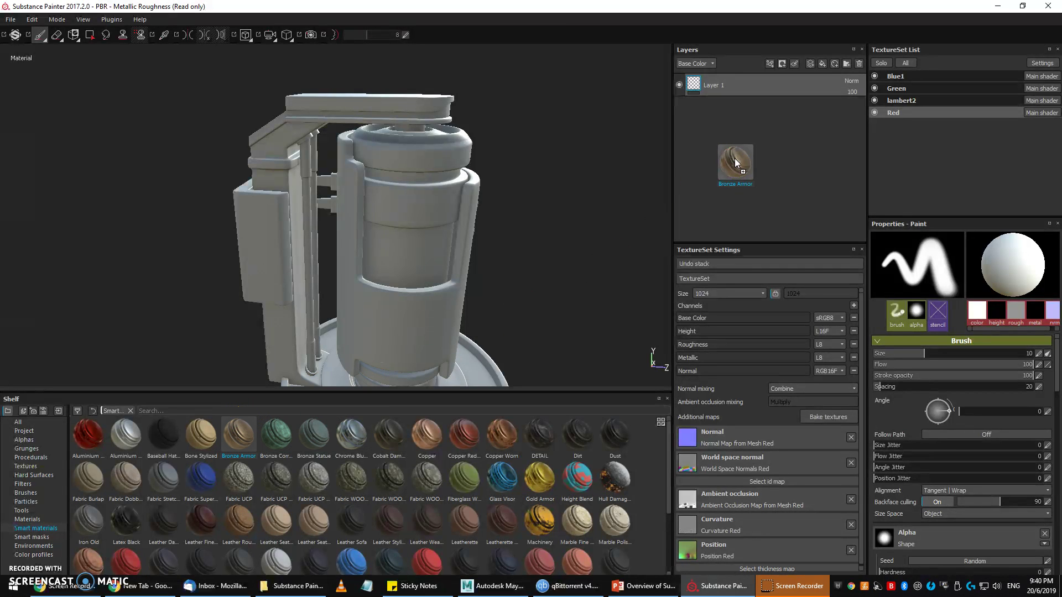
left_click_drag(735, 163, 734, 159)
mouse_move(497, 182)
left_mouse_down("alt")
mouse_move(251, 208)
mouse_move(473, 202)
left_mouse_up("alt")
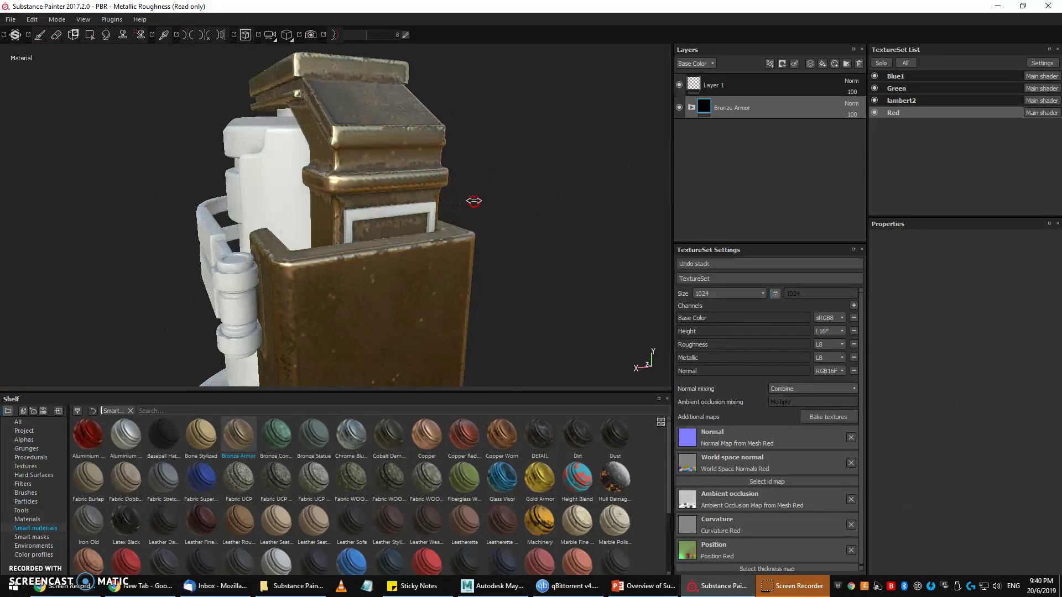
Step: Orbit to a front view and confirm the texture set size stays at 1024
right_click_drag(473, 201, 495, 199, "shift")
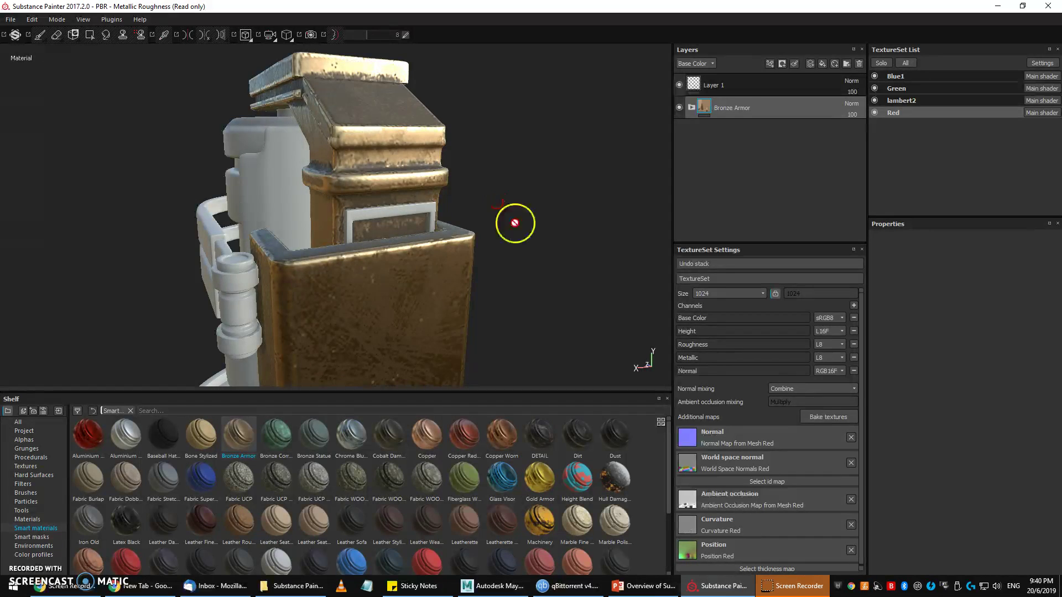
mouse_move(514, 222)
left_mouse_down("alt")
mouse_move(403, 167)
mouse_move(448, 193)
mouse_move(457, 154)
left_mouse_up("alt")
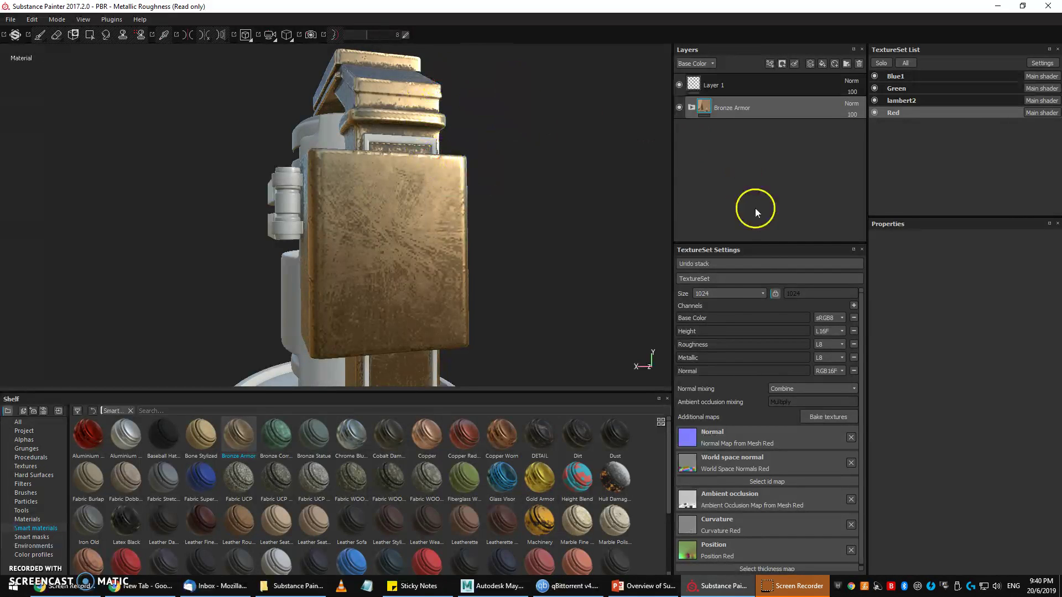
left_click(723, 295)
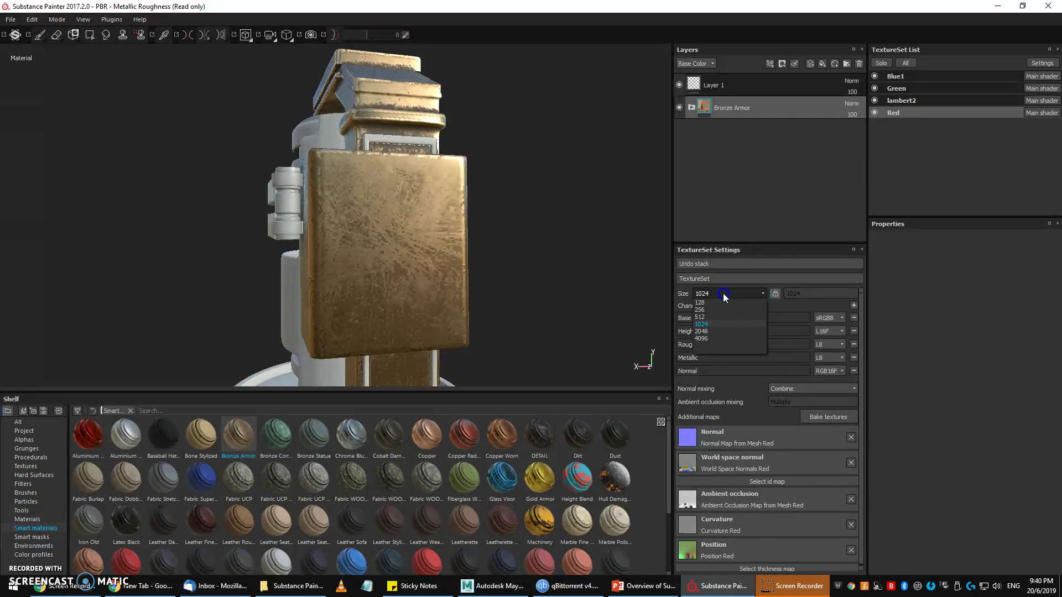
left_click(709, 331)
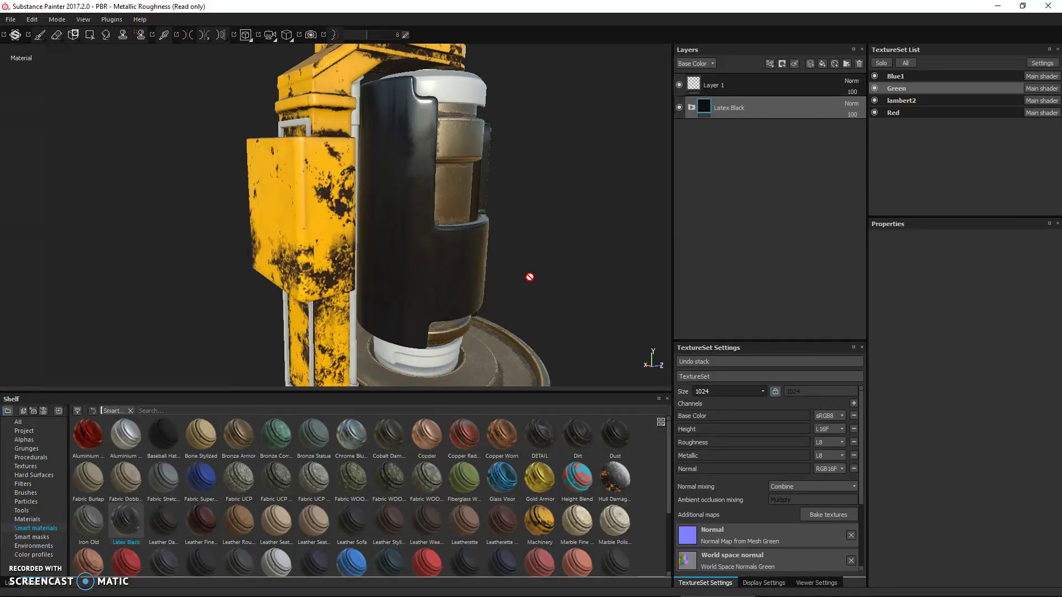
Step: Select the Red texture set and zoom in on the yellow box and black cylinder
left_click_drag(523, 264, 595, 297, "alt")
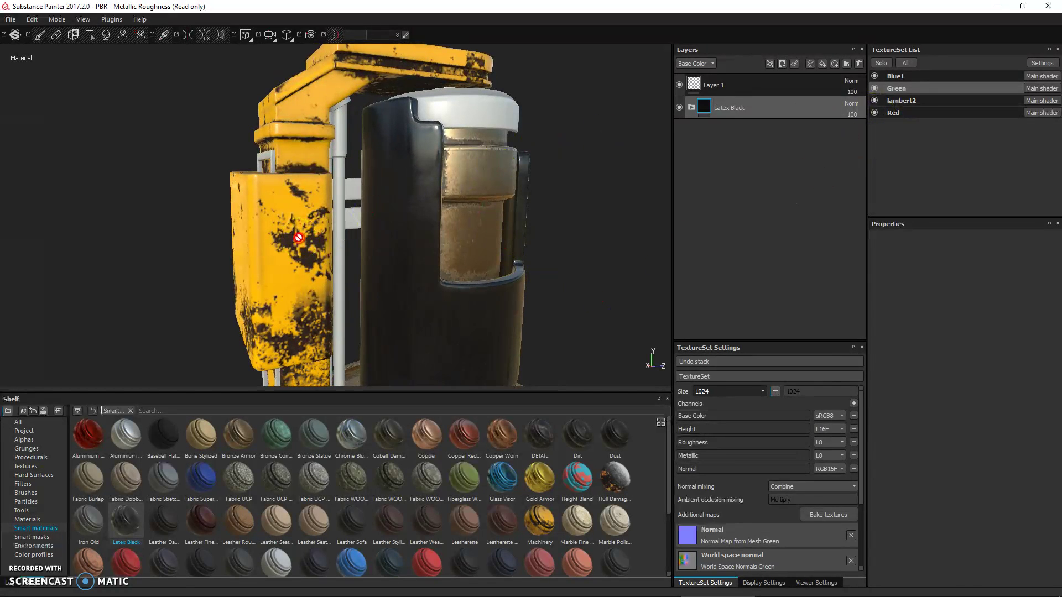
left_click(879, 113)
left_click(877, 112)
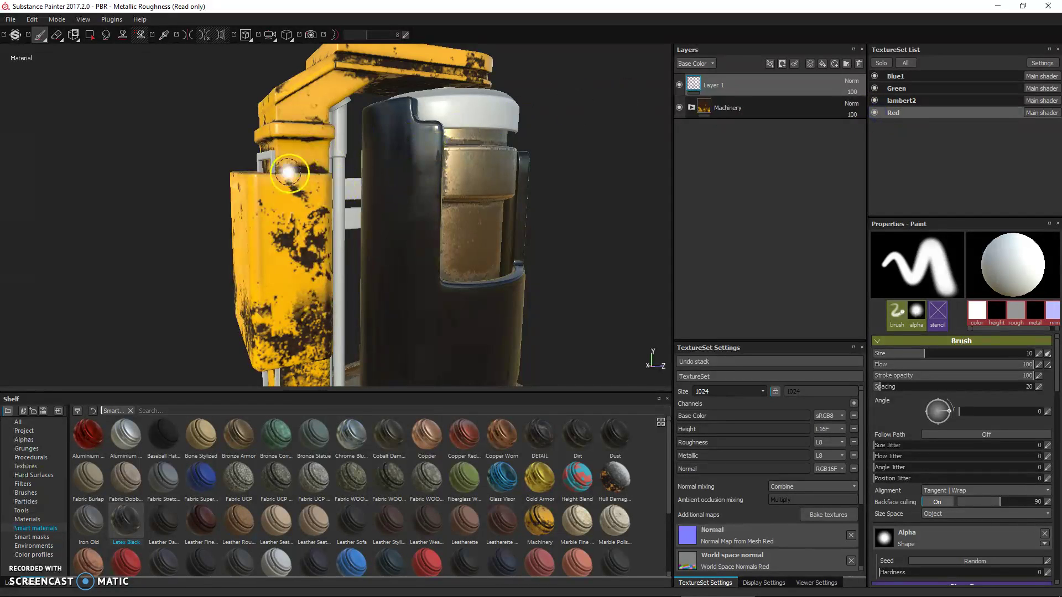
mouse_move(133, 194)
left_mouse_down("alt")
mouse_move(368, 190)
mouse_move(284, 229)
mouse_move(300, 210)
left_mouse_up("alt")
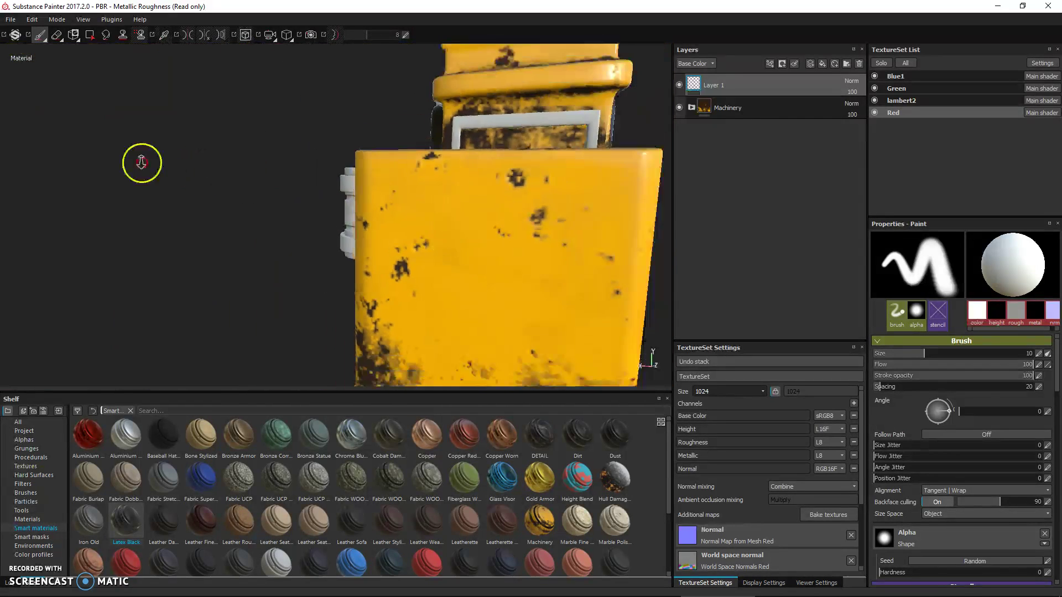
left_click_drag(300, 211, 342, 214, "alt")
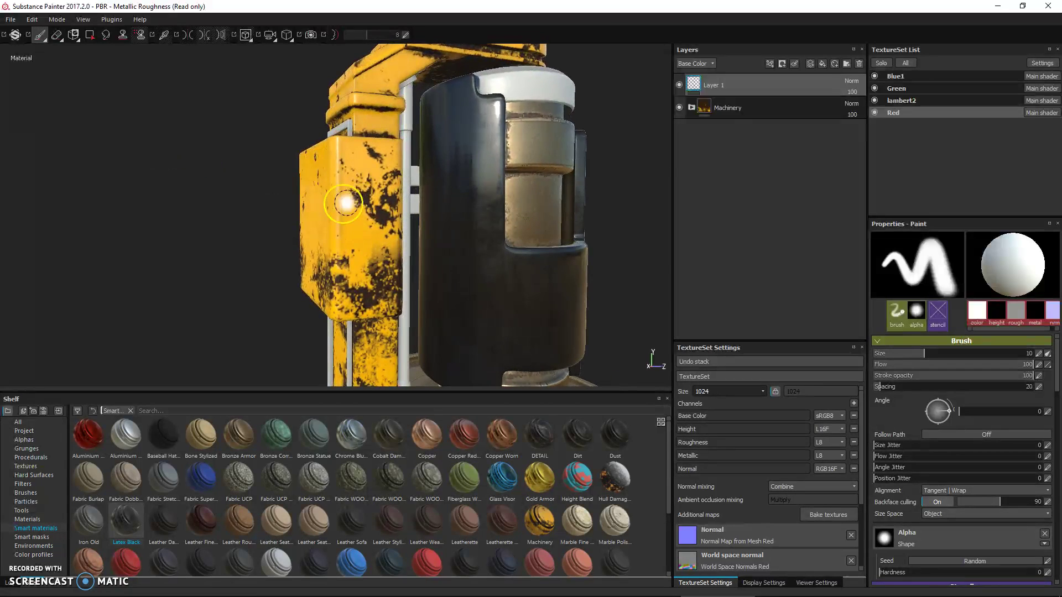
Step: Expand the Machinery folder and open the Dust layer's MG Mask Builder settings
left_click(691, 107)
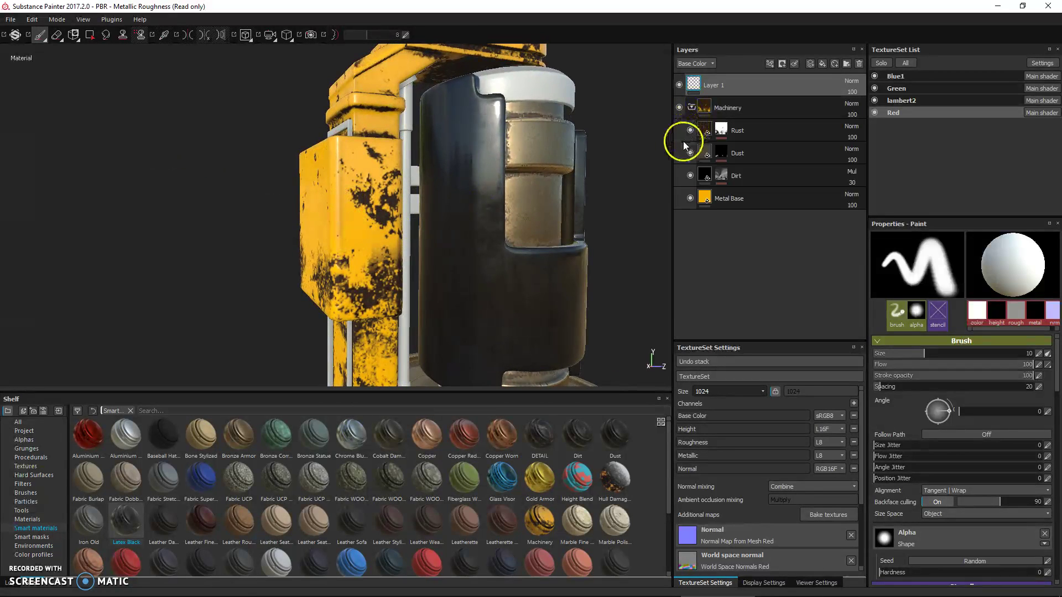
left_click(727, 150)
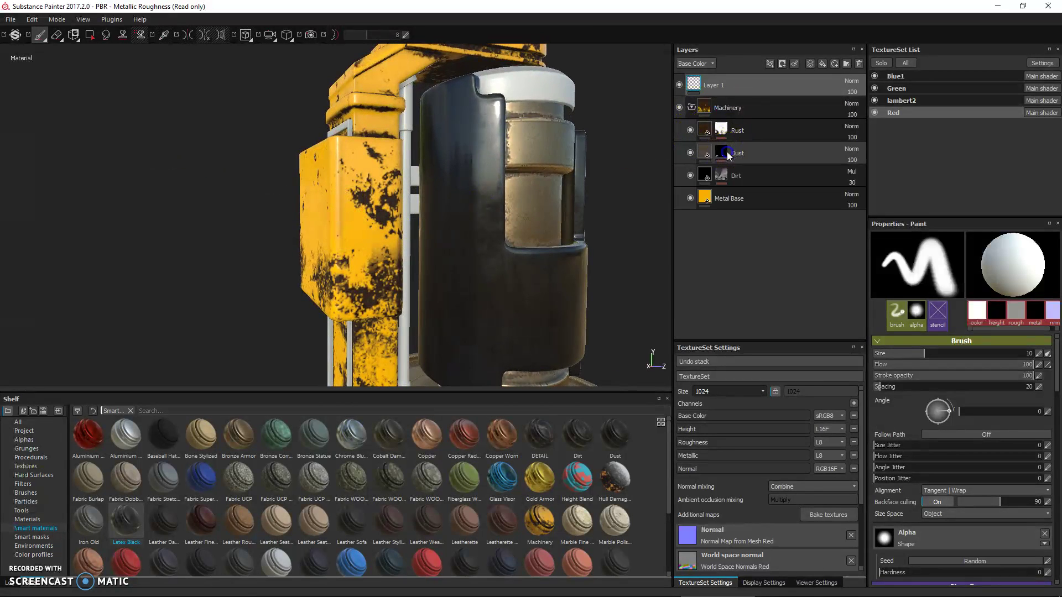
left_click(755, 170)
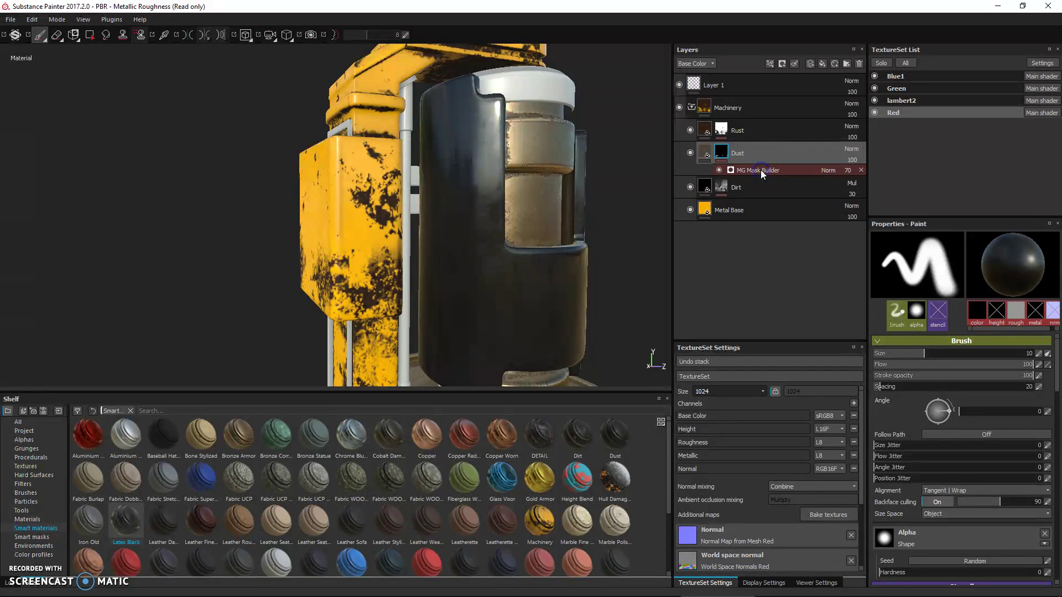
left_click(718, 155)
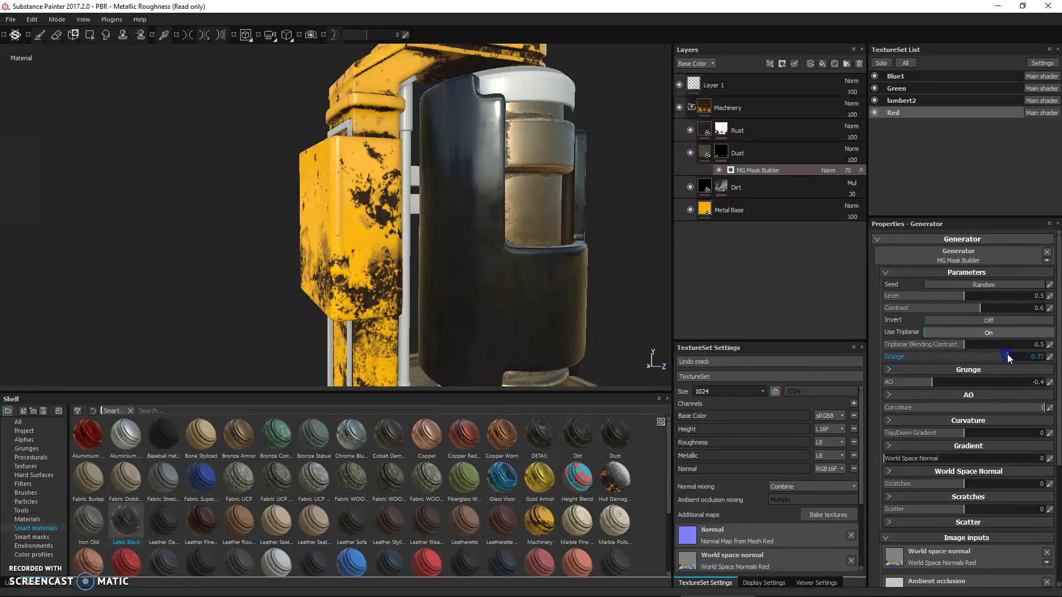
Step: Set the Dust mask generator's grunge amount to 0.52
left_click_drag(1009, 358, 1044, 358)
left_click_drag(183, 287, 268, 296, "alt")
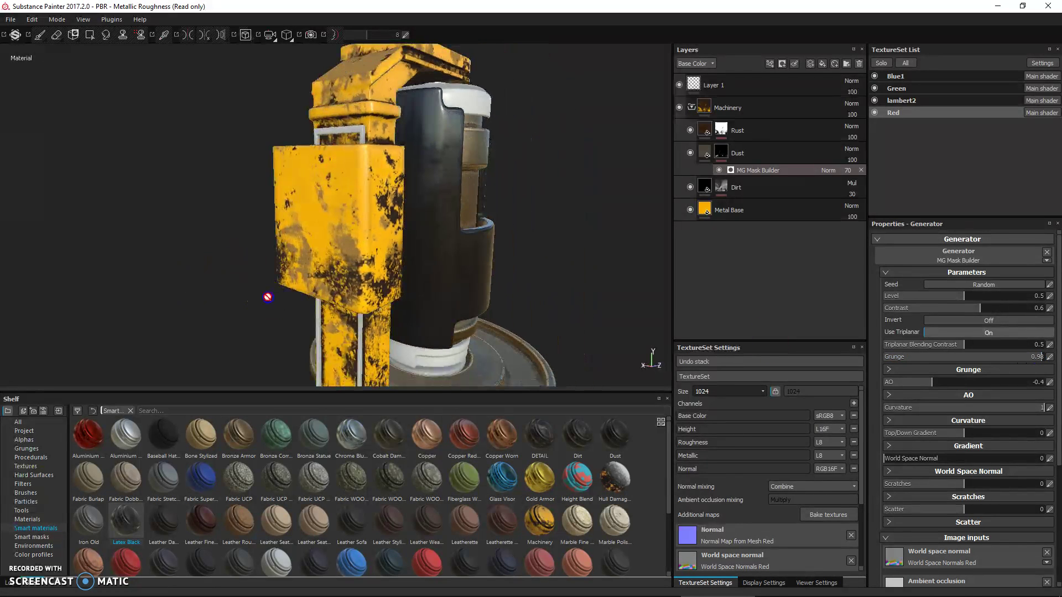
left_click_drag(1016, 357, 933, 357)
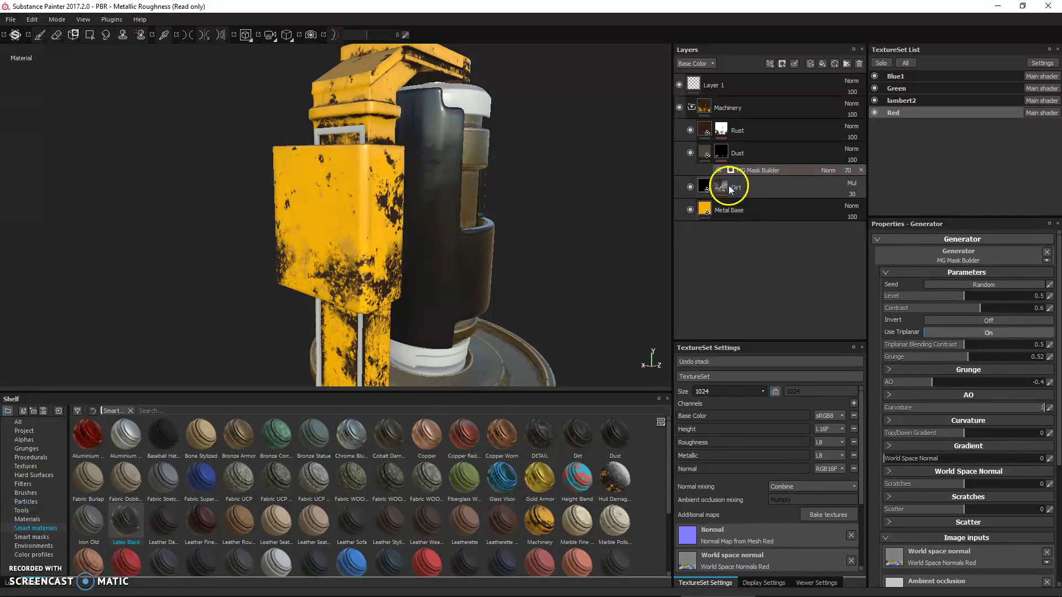
Step: Open the Rust layer's MG Mask Editor and raise its ambient occlusion balance to 0.18
left_click(721, 130)
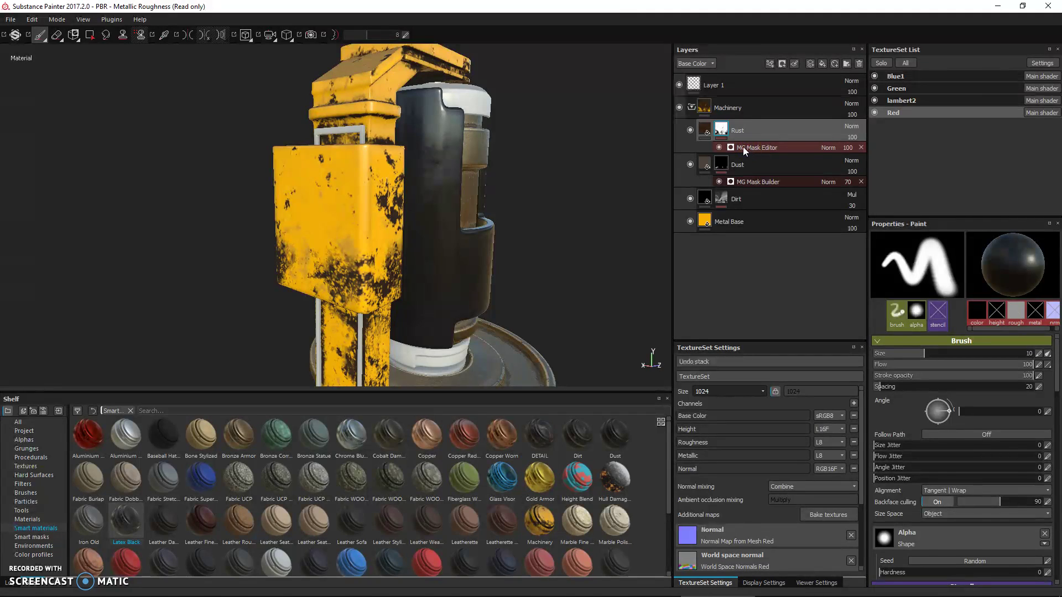
left_click(742, 146)
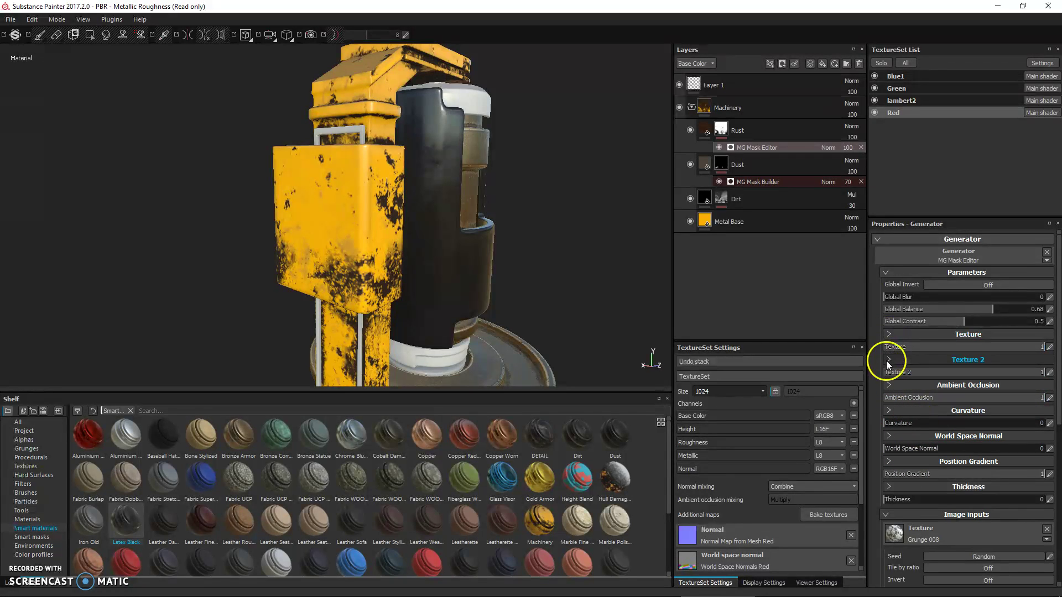
left_click(887, 385)
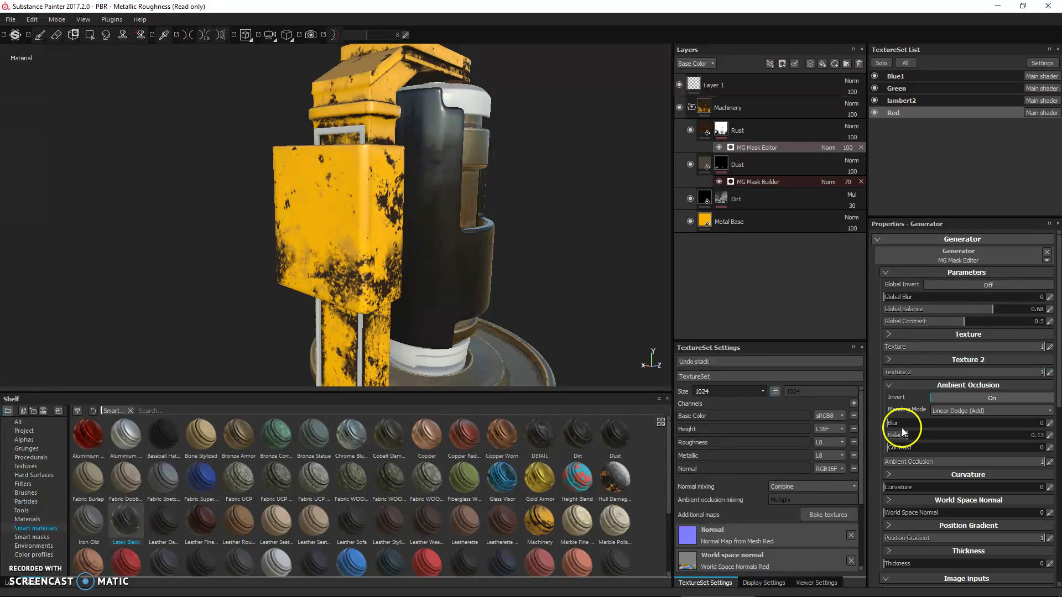
mouse_move(906, 436)
left_mouse_down()
mouse_move(940, 436)
mouse_move(918, 438)
left_mouse_up()
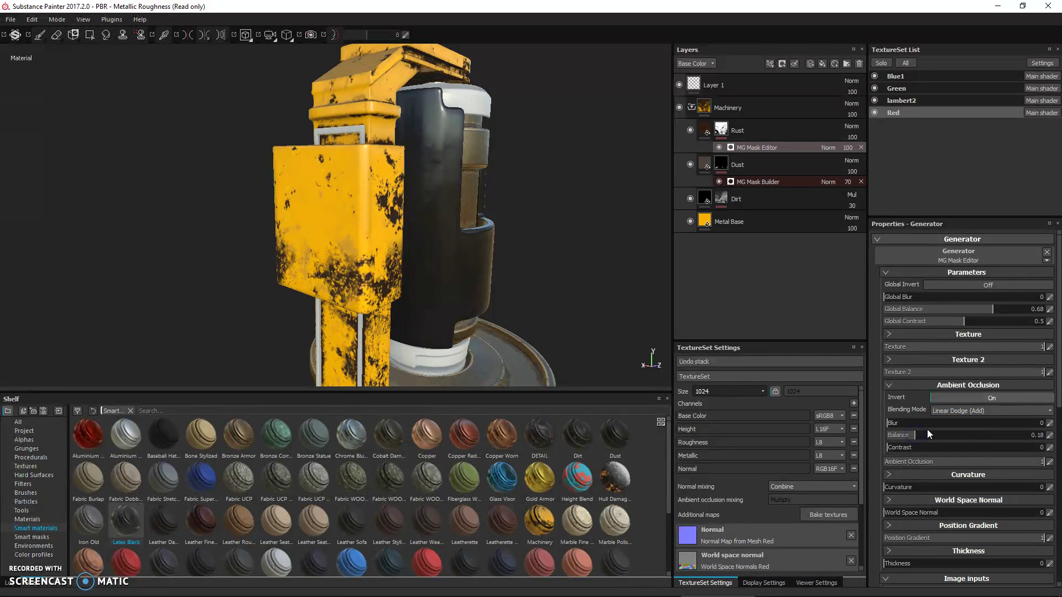
Step: Set the Rust mask texture's scale to 0.21, contrast to -0.32 and brightness to 0.09
left_click(889, 335)
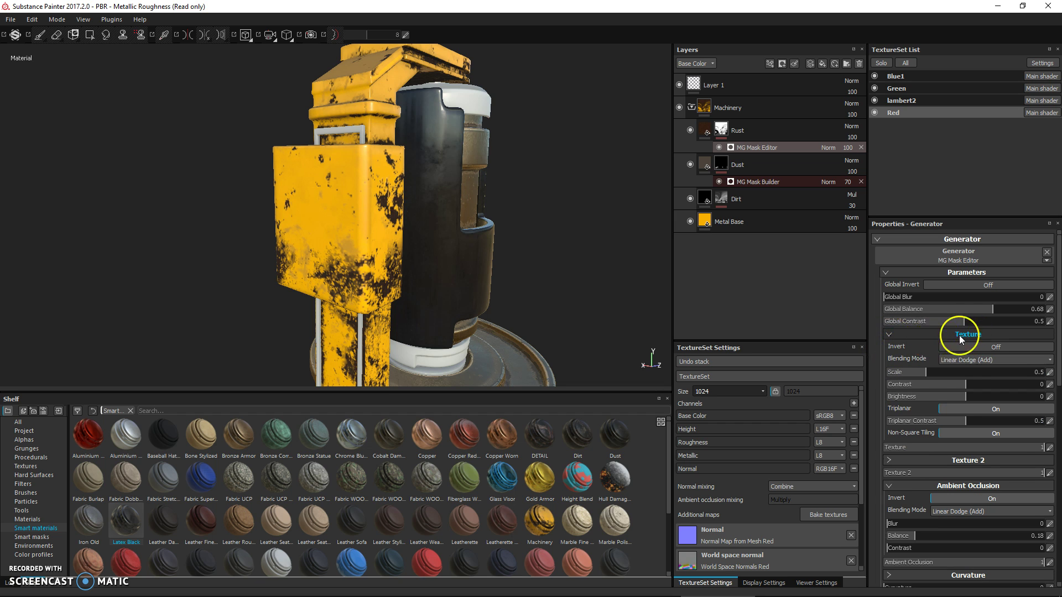
mouse_move(924, 378)
left_mouse_down()
mouse_move(967, 378)
mouse_move(903, 374)
left_mouse_up()
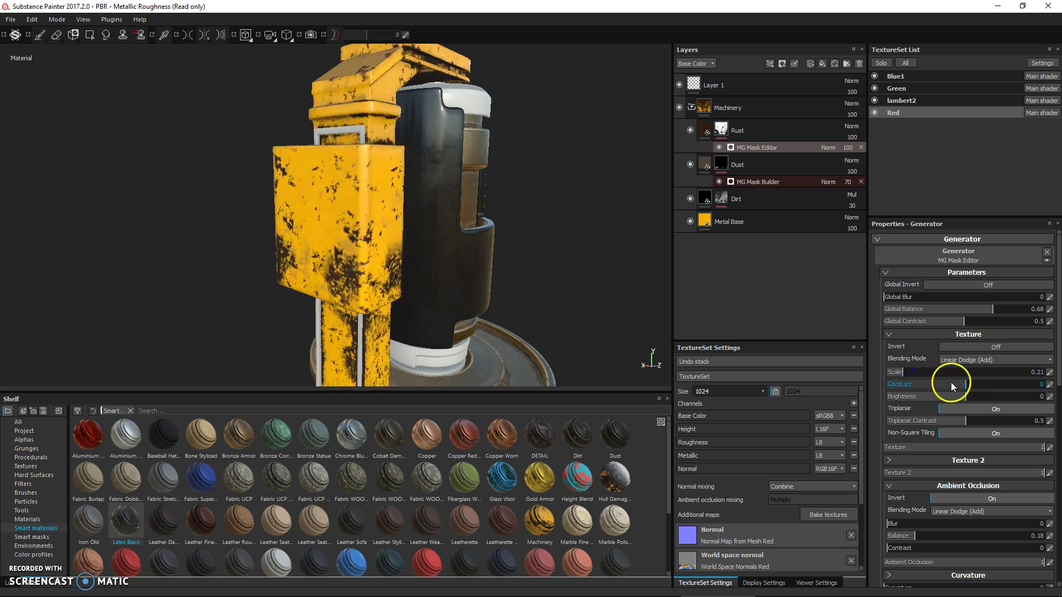
mouse_move(963, 388)
left_mouse_down()
mouse_move(927, 388)
mouse_move(970, 399)
left_mouse_up()
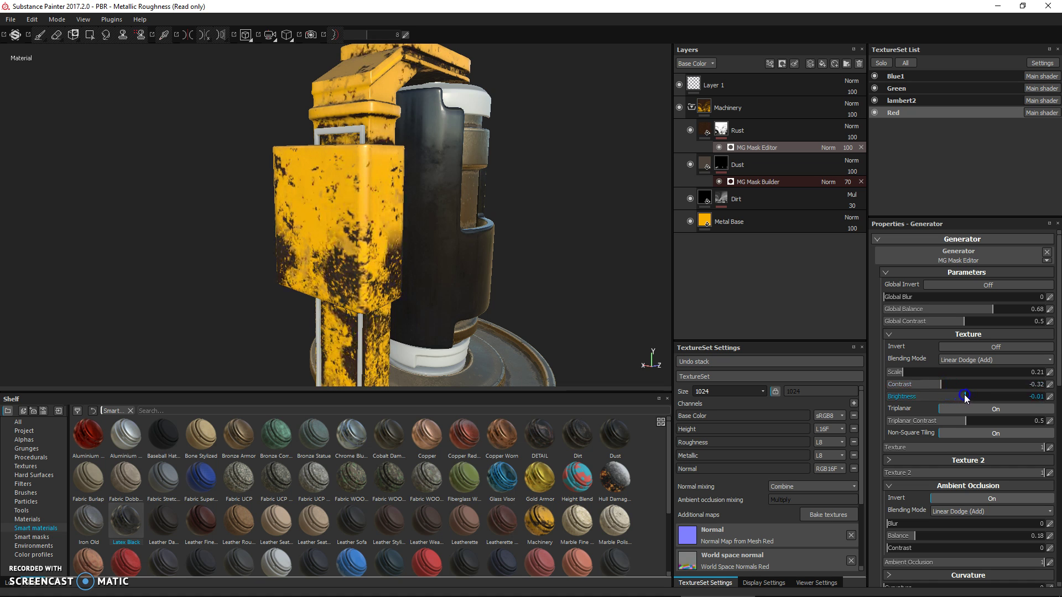
mouse_move(487, 225)
left_mouse_down("alt")
mouse_move(367, 238)
mouse_move(433, 291)
mouse_move(443, 230)
mouse_move(522, 249)
mouse_move(446, 218)
mouse_move(407, 232)
mouse_move(486, 251)
left_mouse_up("alt")
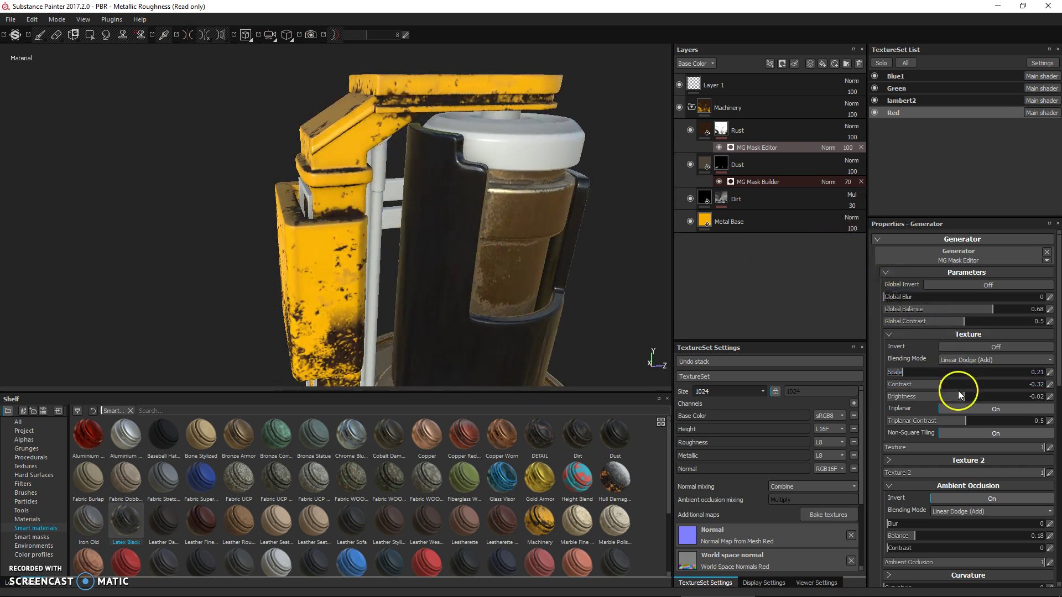
mouse_move(961, 395)
left_mouse_down()
mouse_move(942, 397)
mouse_move(973, 399)
left_mouse_up()
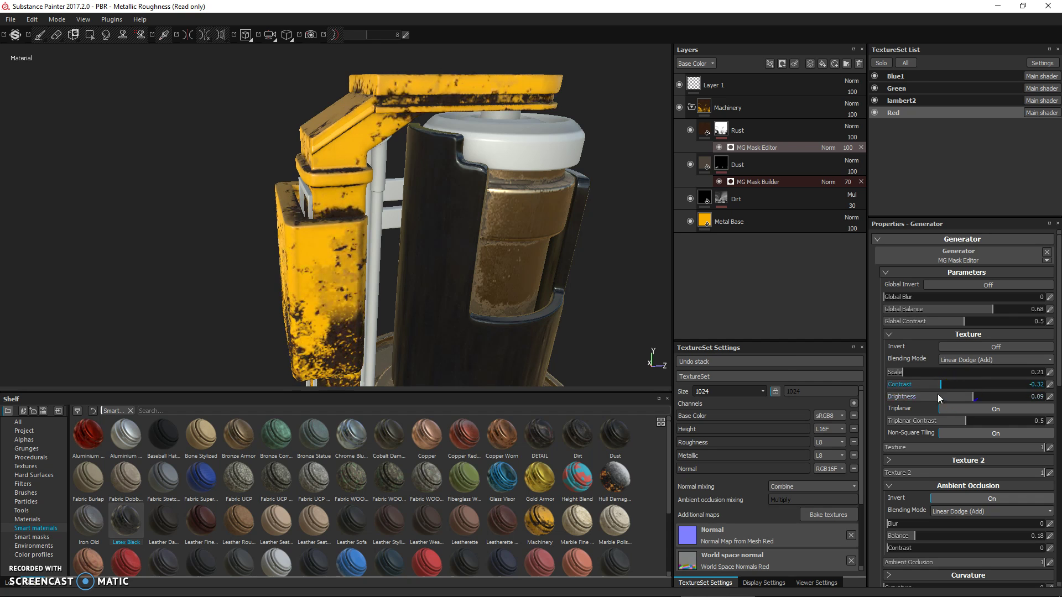
mouse_move(450, 190)
left_mouse_down("alt")
mouse_move(375, 181)
mouse_move(213, 220)
mouse_move(220, 204)
mouse_move(339, 166)
mouse_move(345, 203)
mouse_move(438, 283)
left_mouse_up("alt")
Step: Darken the Metal Base fill's base color to a deeper ochre yellow and check it on the model
left_click(721, 227)
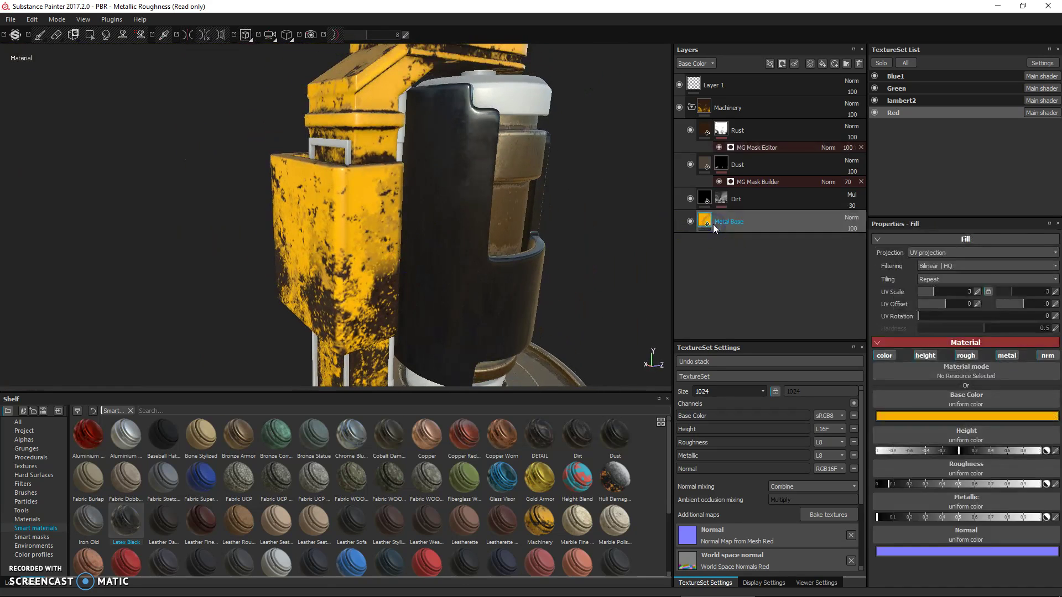
left_click(918, 412)
mouse_move(868, 404)
left_mouse_down()
mouse_move(920, 413)
mouse_move(918, 397)
left_mouse_up()
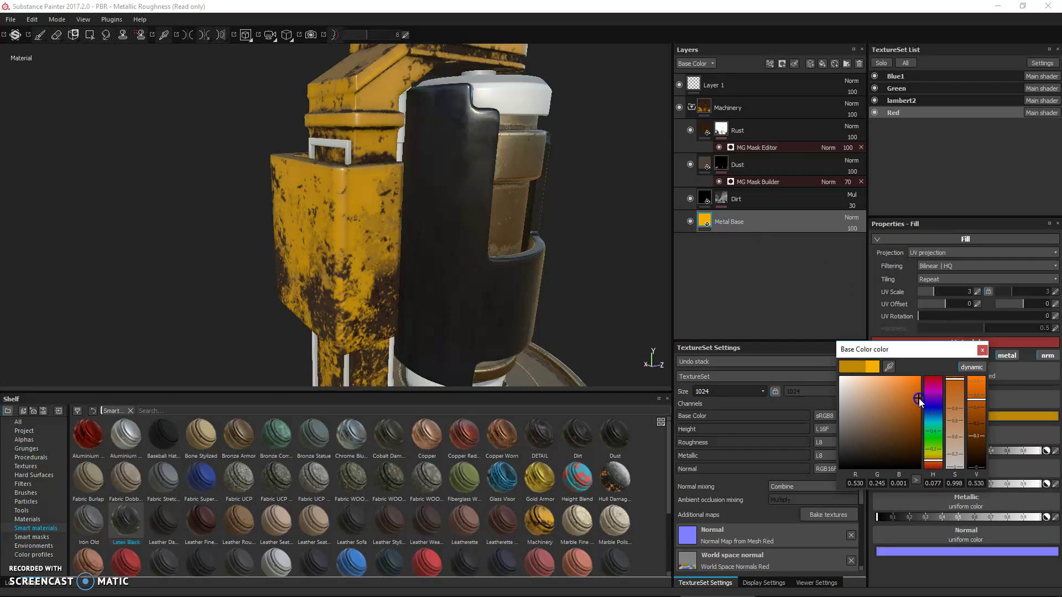
left_click_drag(540, 254, 473, 236, "alt")
left_click(983, 353)
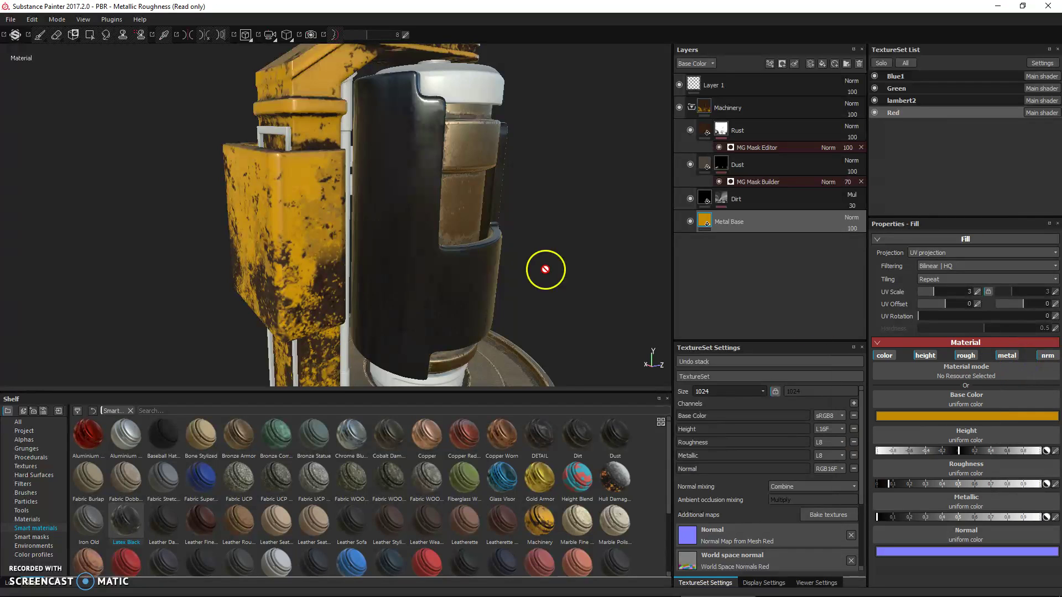
mouse_move(544, 267)
left_mouse_down("alt")
mouse_move(233, 173)
mouse_move(474, 182)
mouse_move(464, 149)
mouse_move(201, 163)
left_mouse_up("alt")
mouse_move(335, 177)
left_mouse_down("alt")
mouse_move(183, 190)
mouse_move(249, 194)
left_mouse_up("alt")
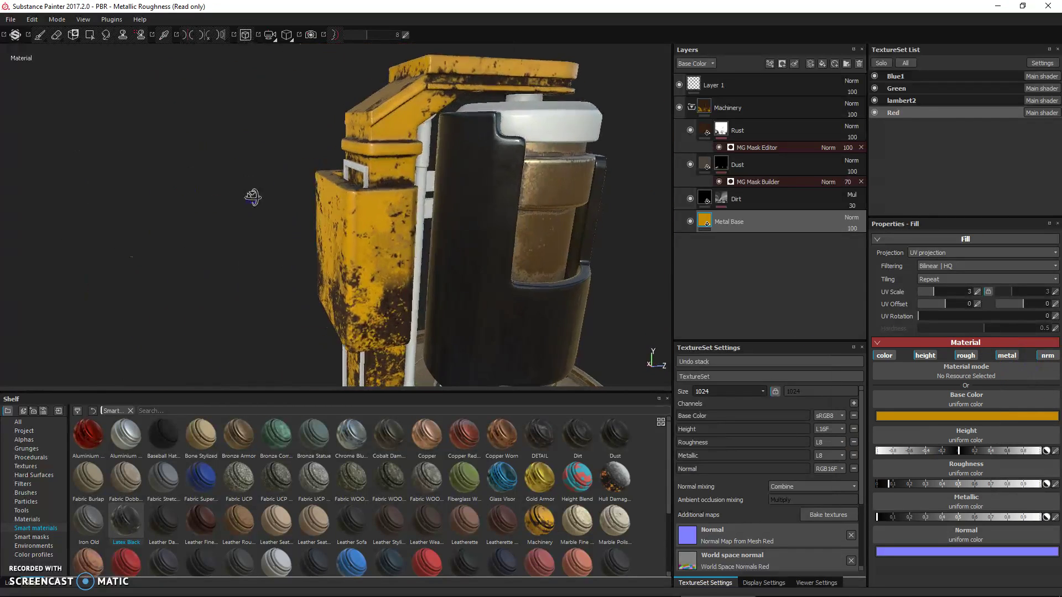
Step: Lower the Rust mask's triplanar contrast to 0.44 and shrink Texture 2's scale to 0.84
left_click(721, 131)
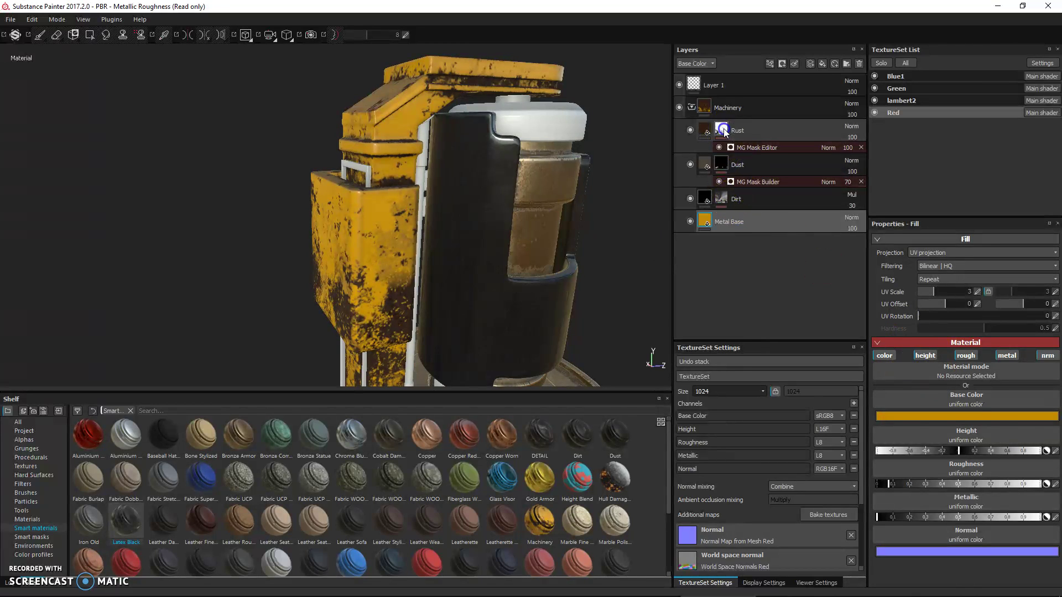
key("1")
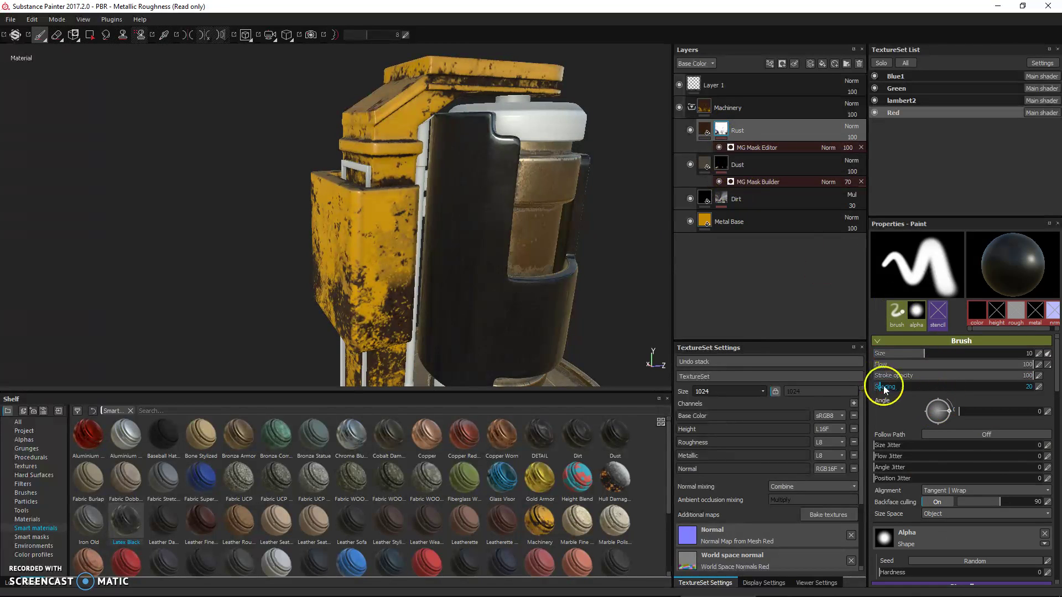
scroll(980, 460, "down", 3)
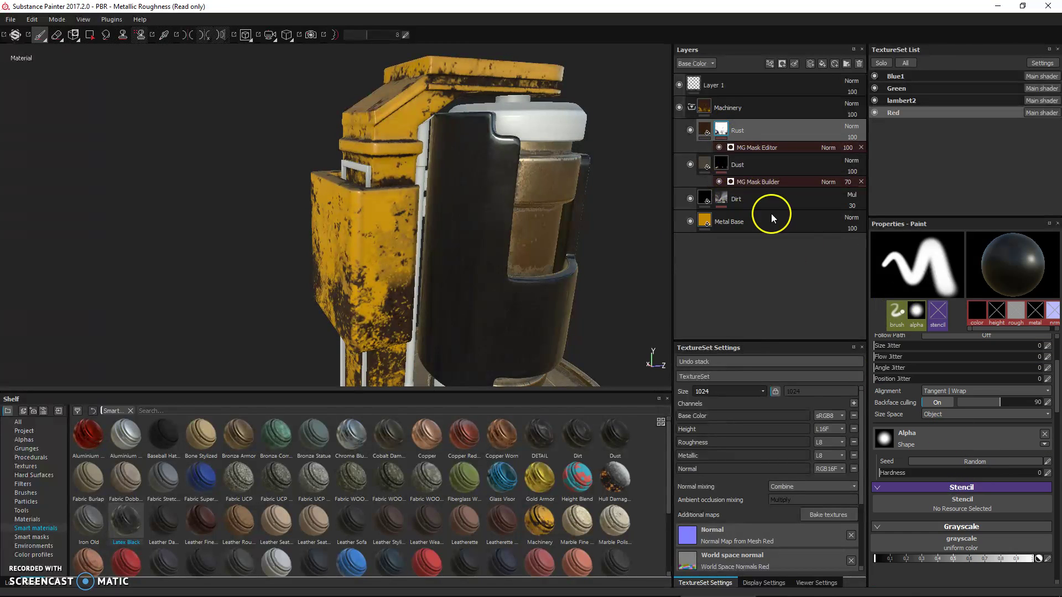
left_click(757, 147)
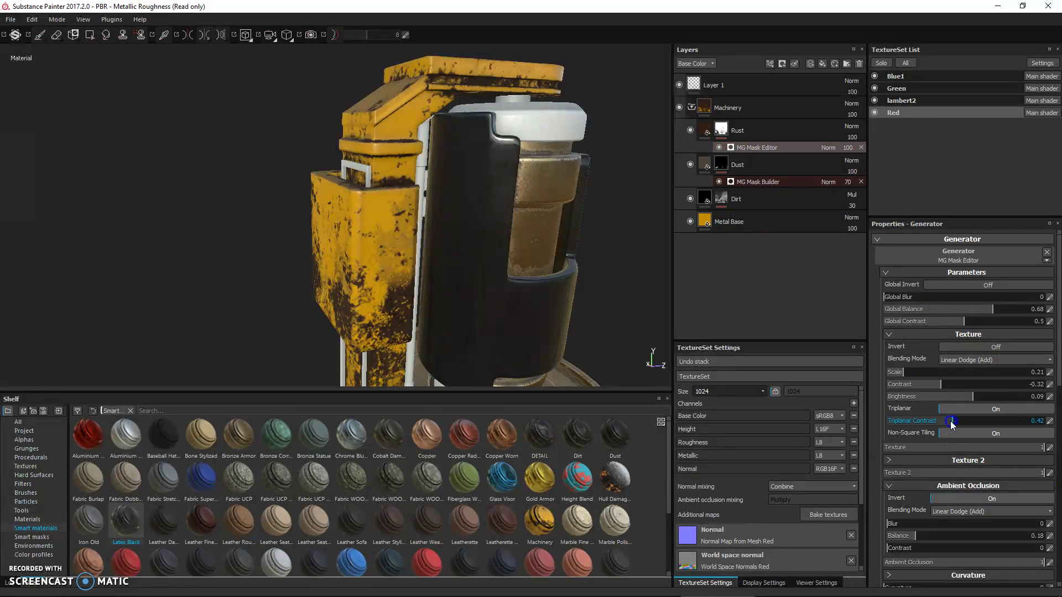
left_click_drag(967, 422, 956, 424)
scroll(963, 484, "down", 2)
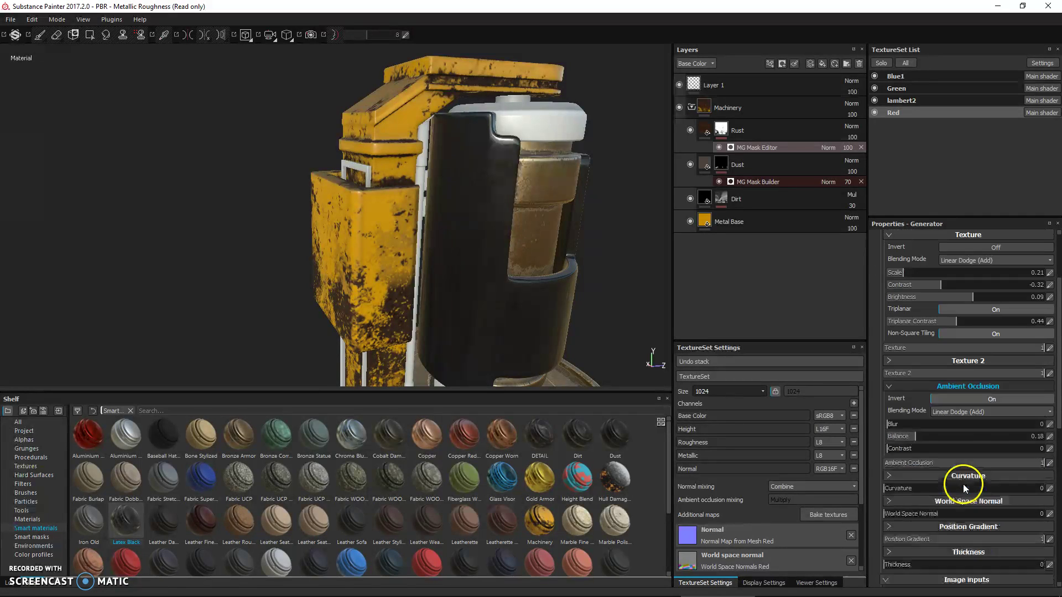
scroll(948, 467, "down", 2)
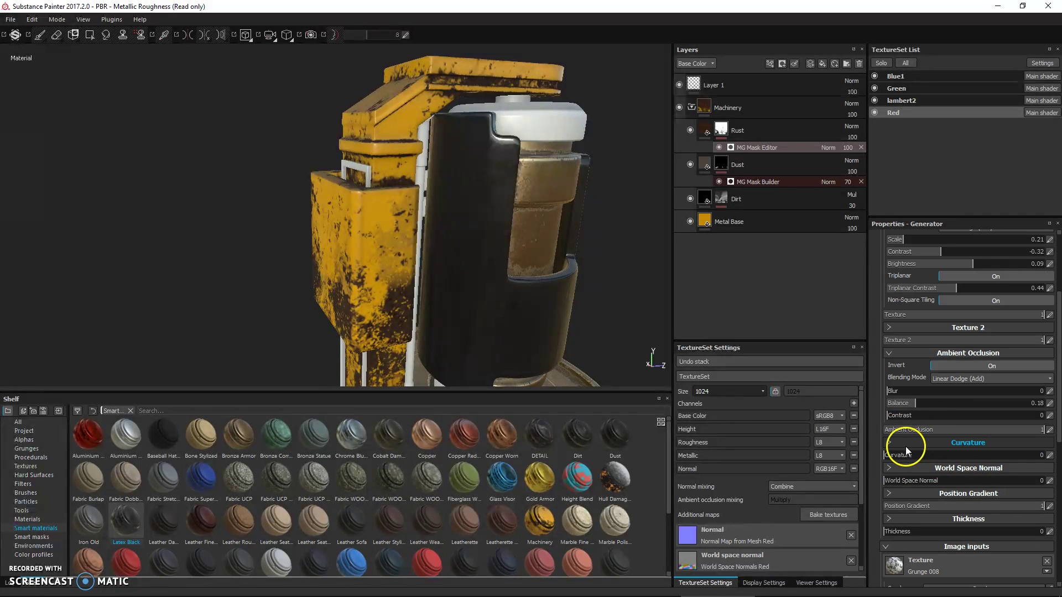
left_click(894, 327)
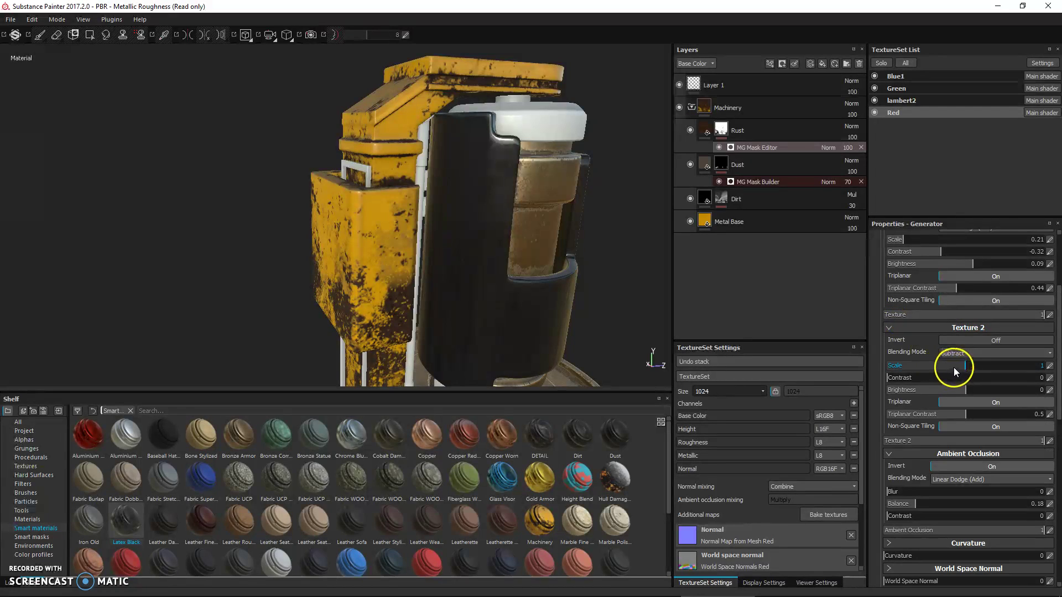
mouse_move(956, 370)
left_mouse_down()
mouse_move(981, 369)
mouse_move(953, 370)
left_mouse_up()
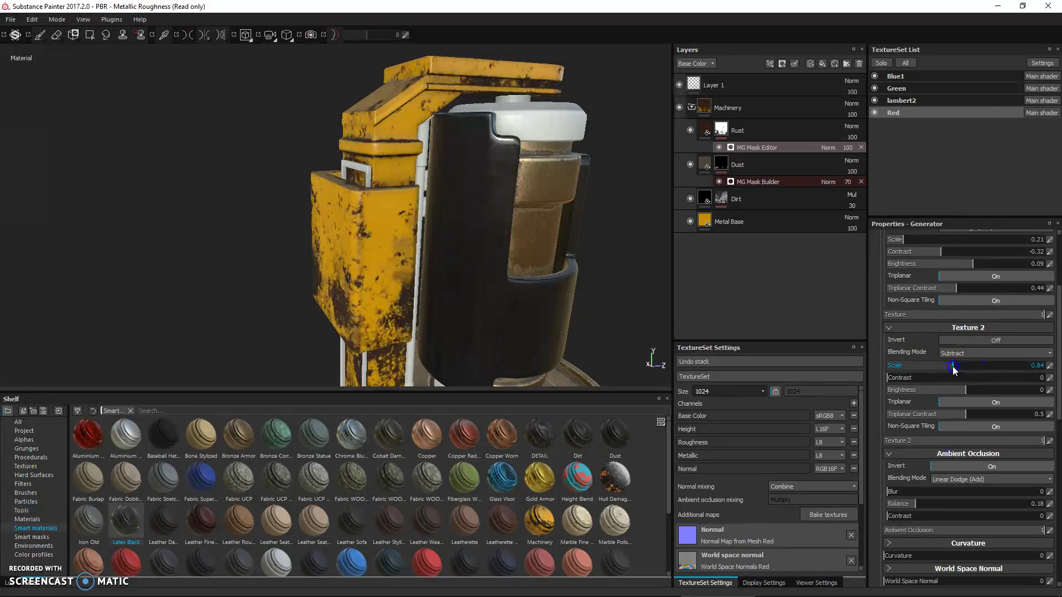
scroll(493, 303, "down", 3)
left_click_drag(492, 303, 386, 351, "alt")
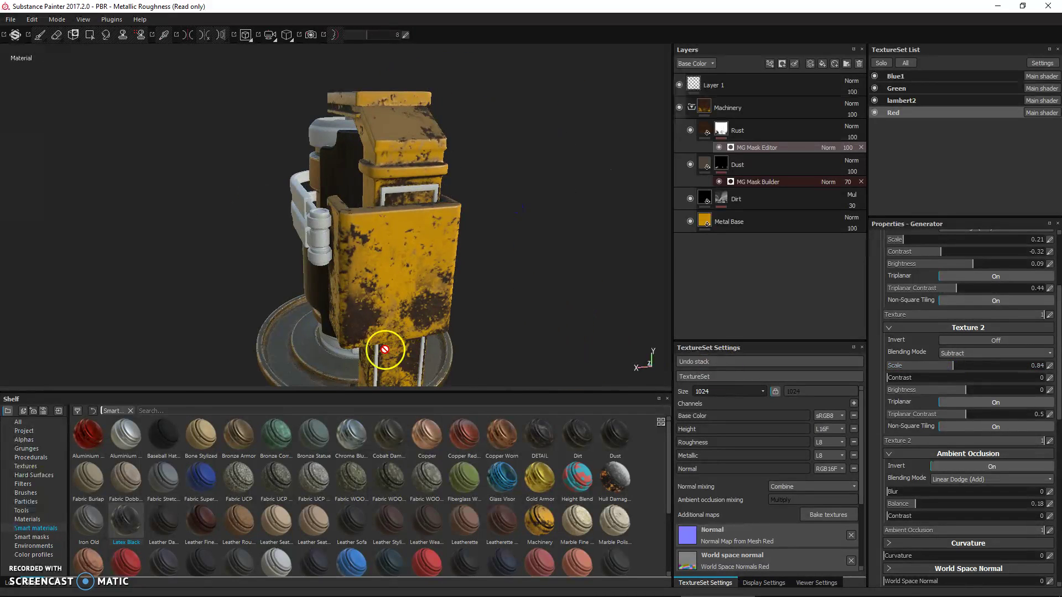